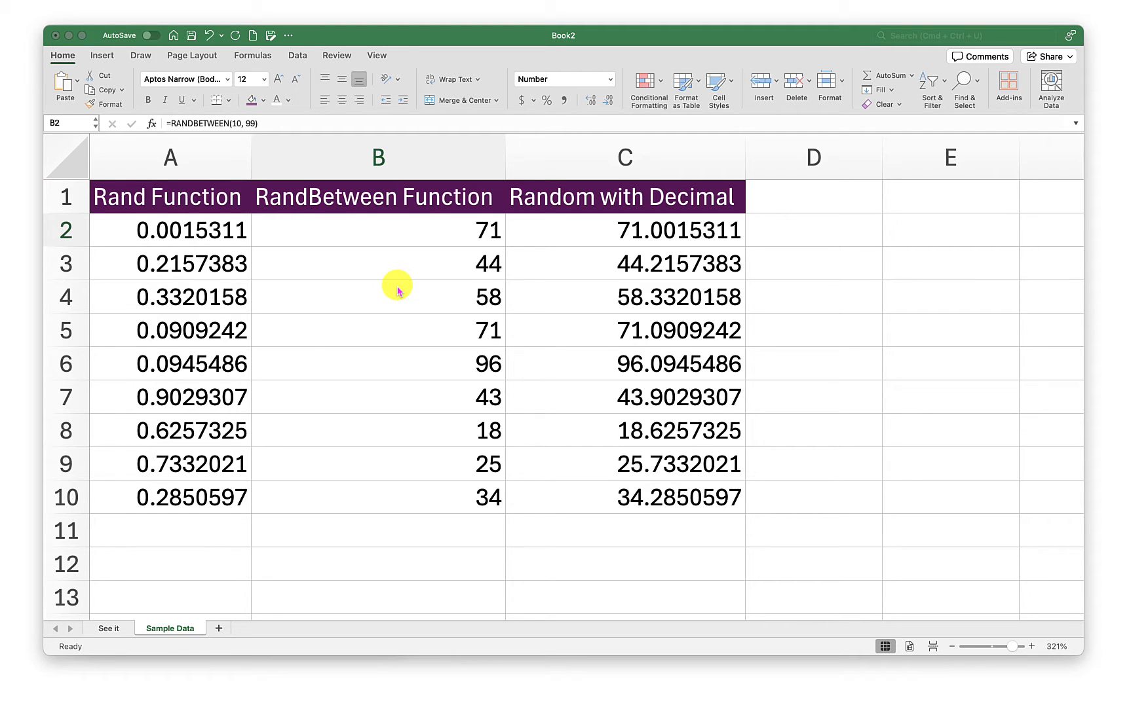
Review the RAND formula in A2 and the RANDBETWEEN formulas in B2:B10 without changing them.
left_click(325, 333)
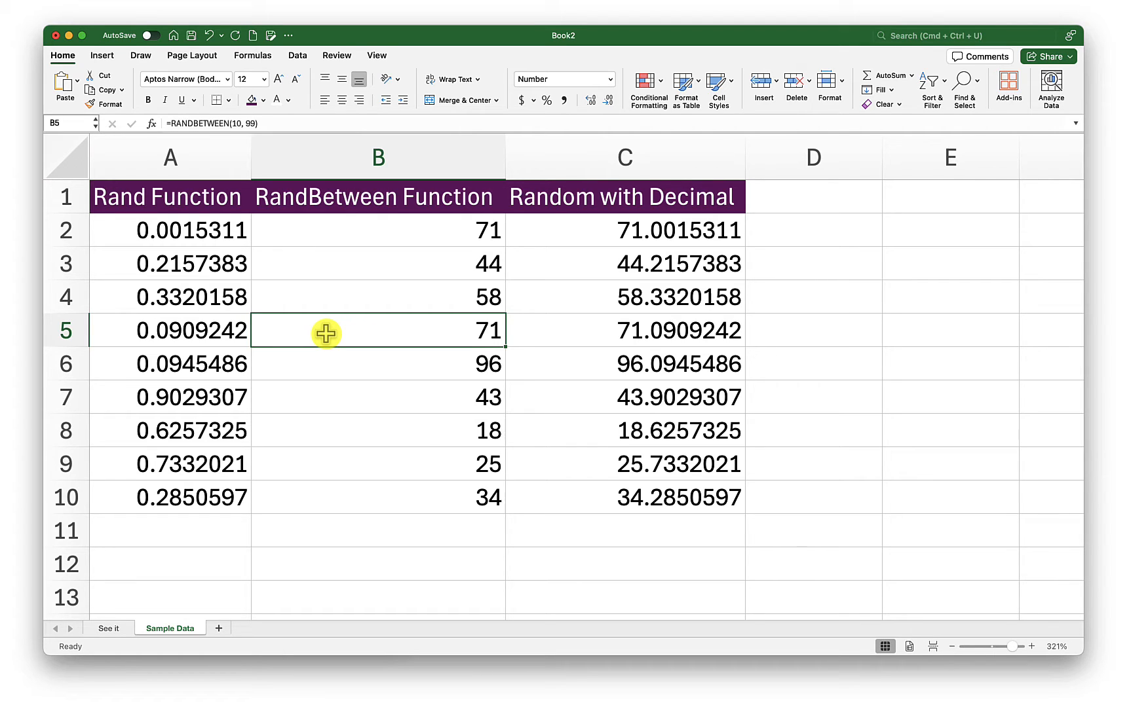
left_click(213, 235)
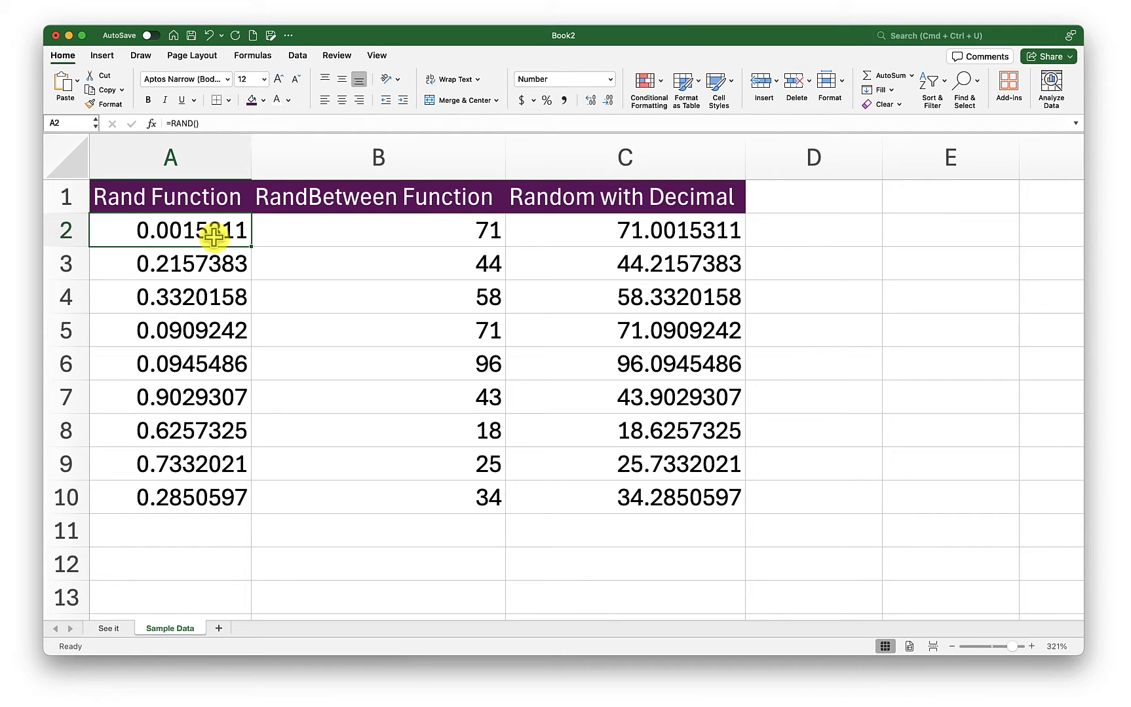
left_click(212, 124)
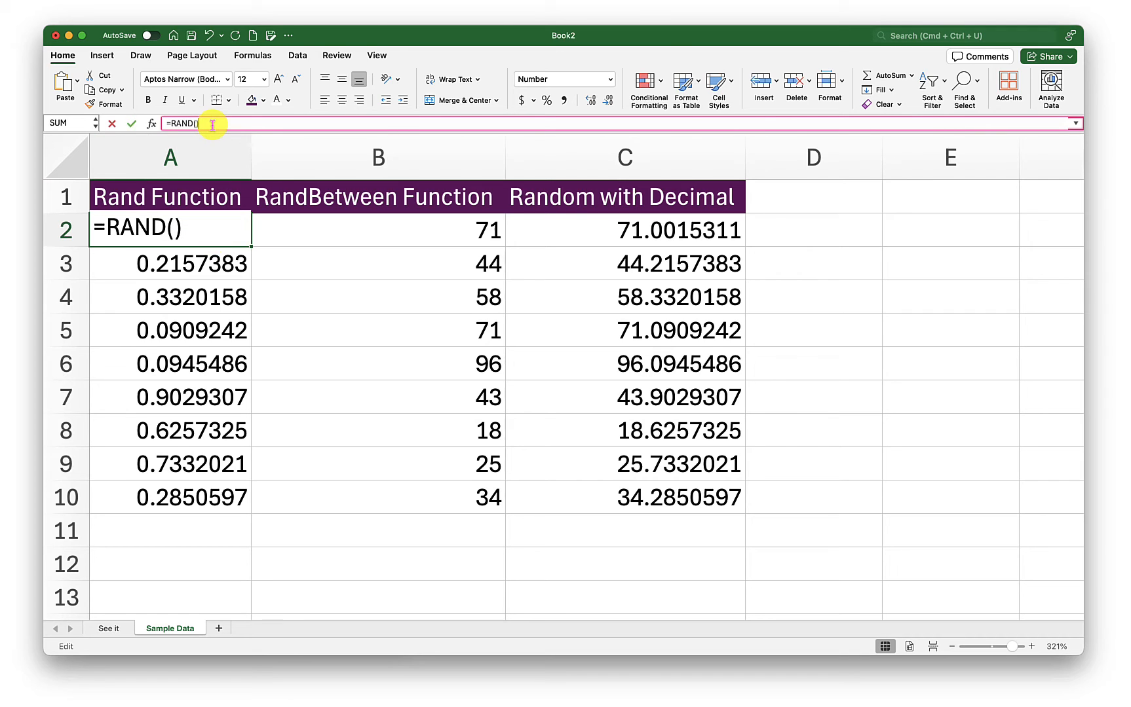
left_click(189, 230)
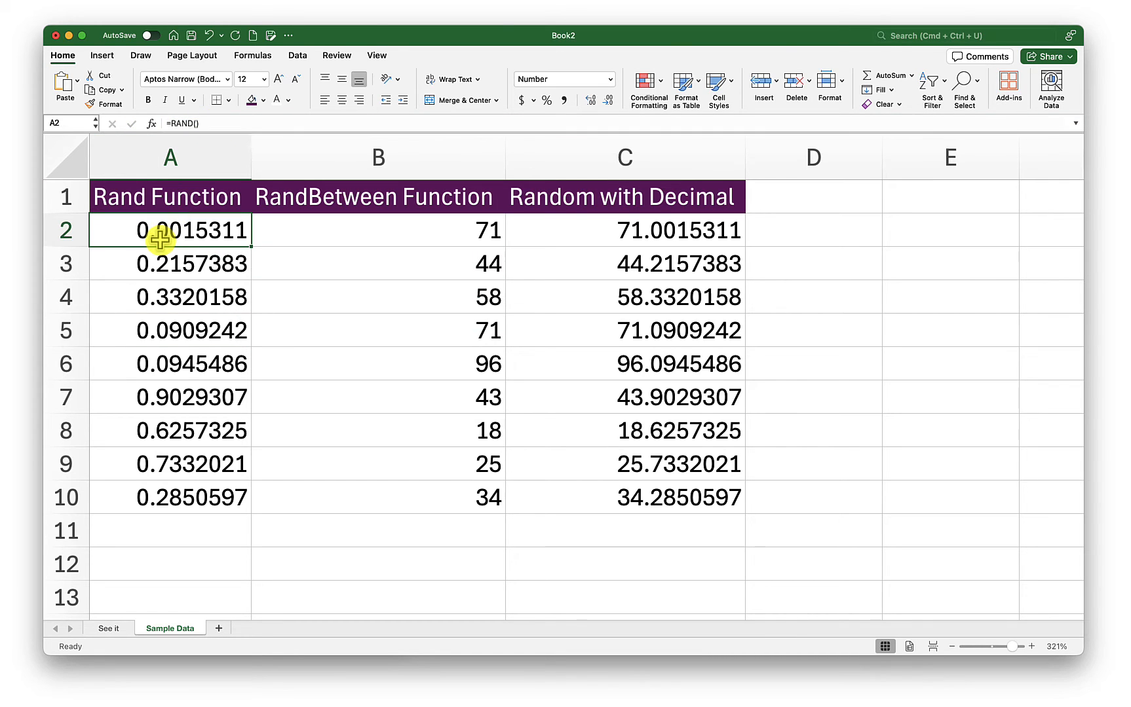
left_click(332, 232)
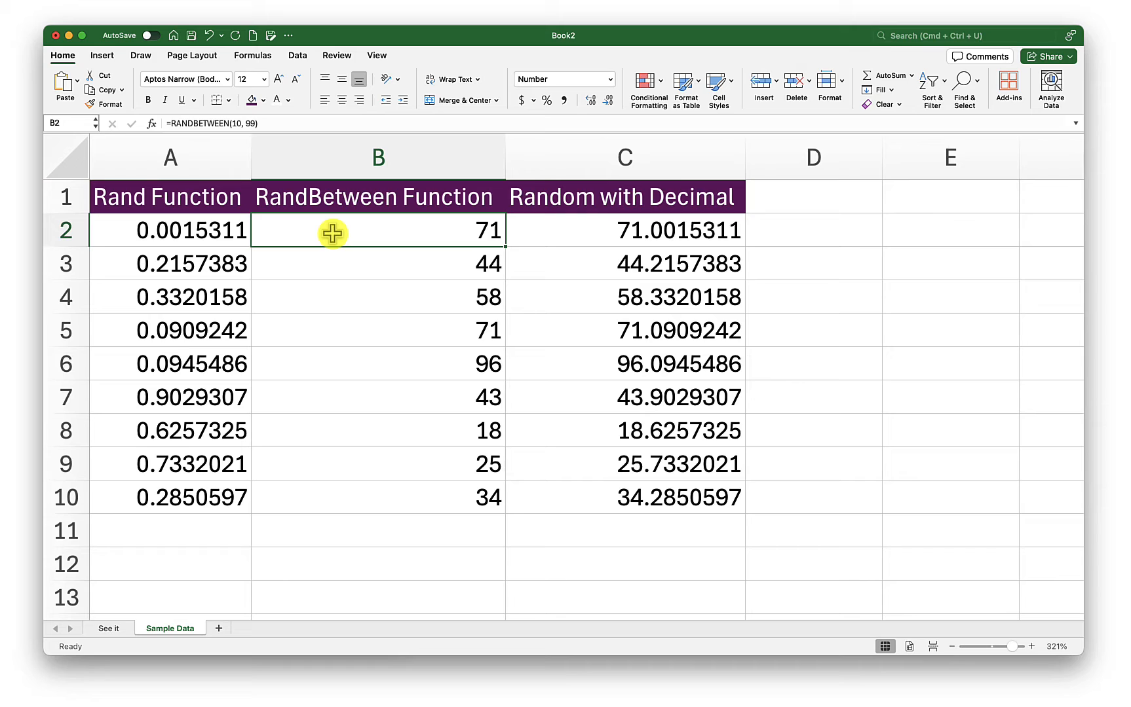
left_click(285, 123)
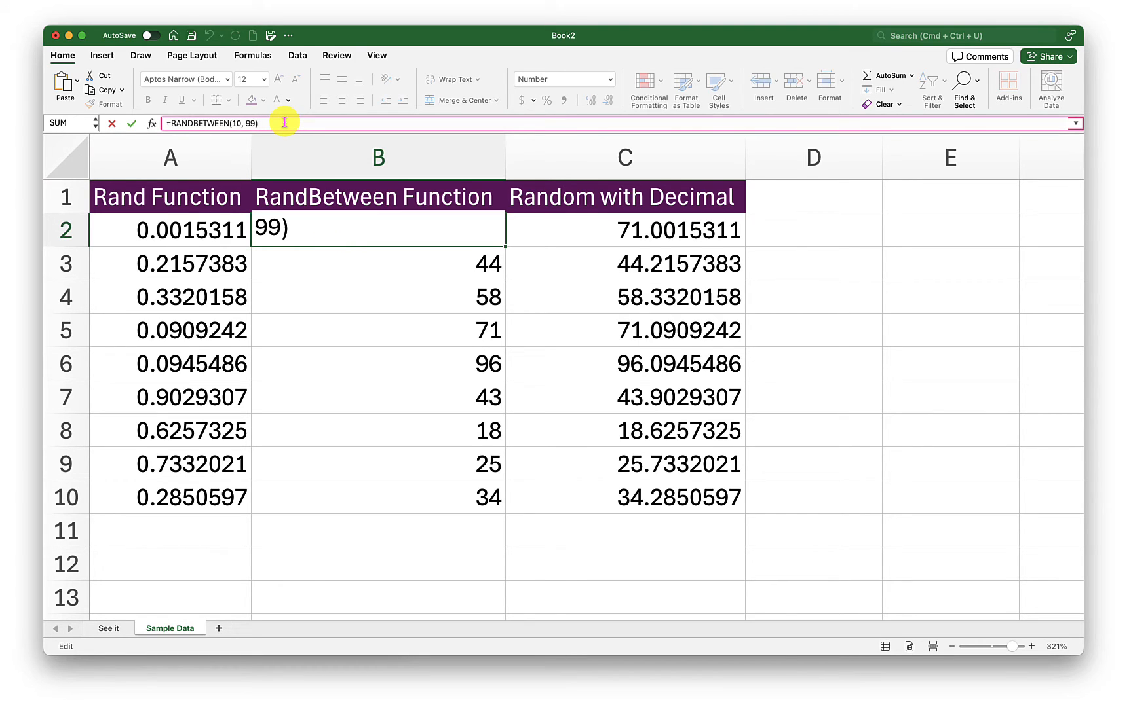
key("Return")
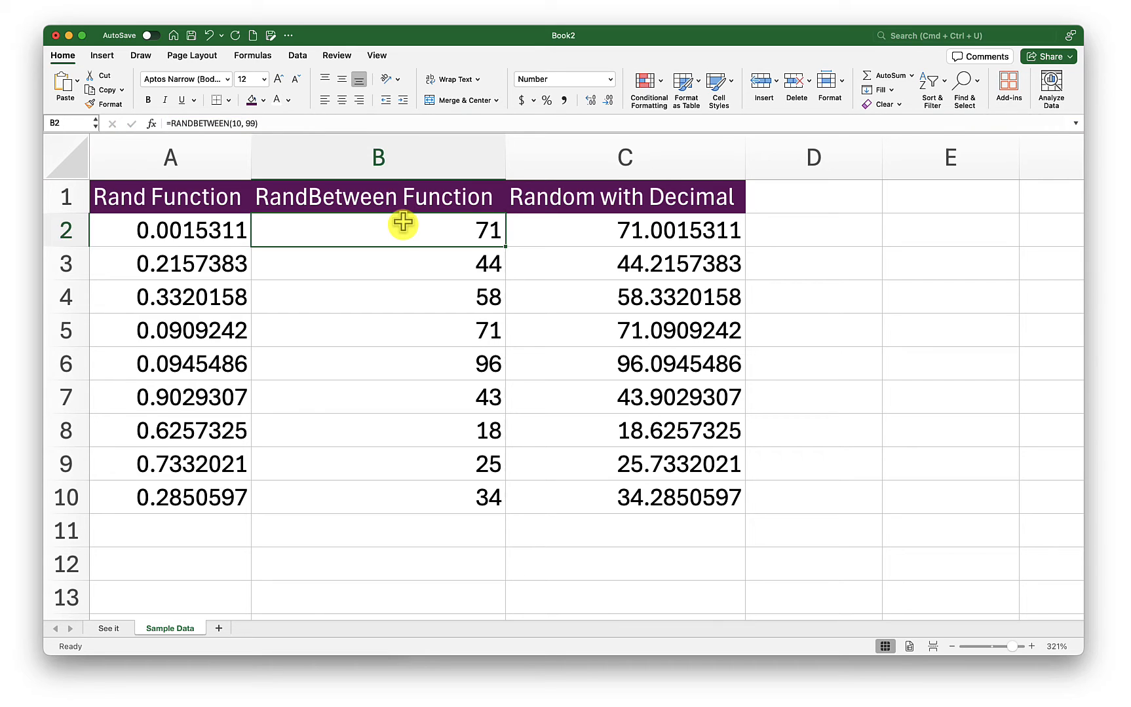
left_click_drag(402, 224, 393, 493)
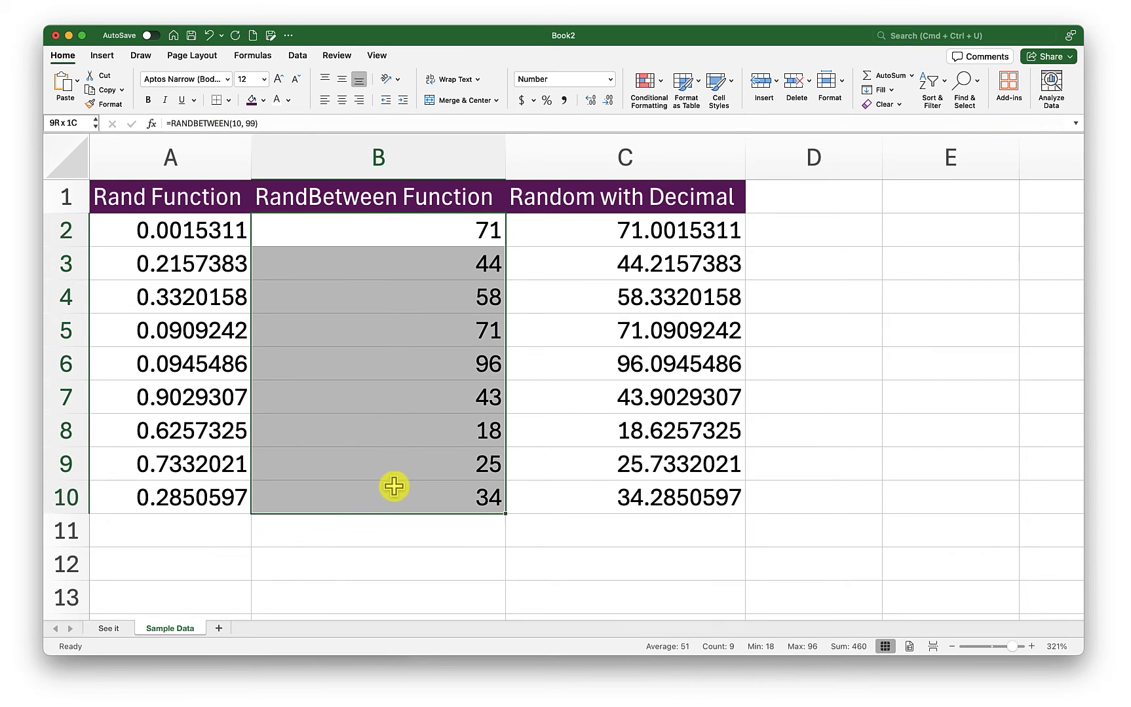
Inspect the combined formula in C2 that adds columns A and B.
left_click(417, 238)
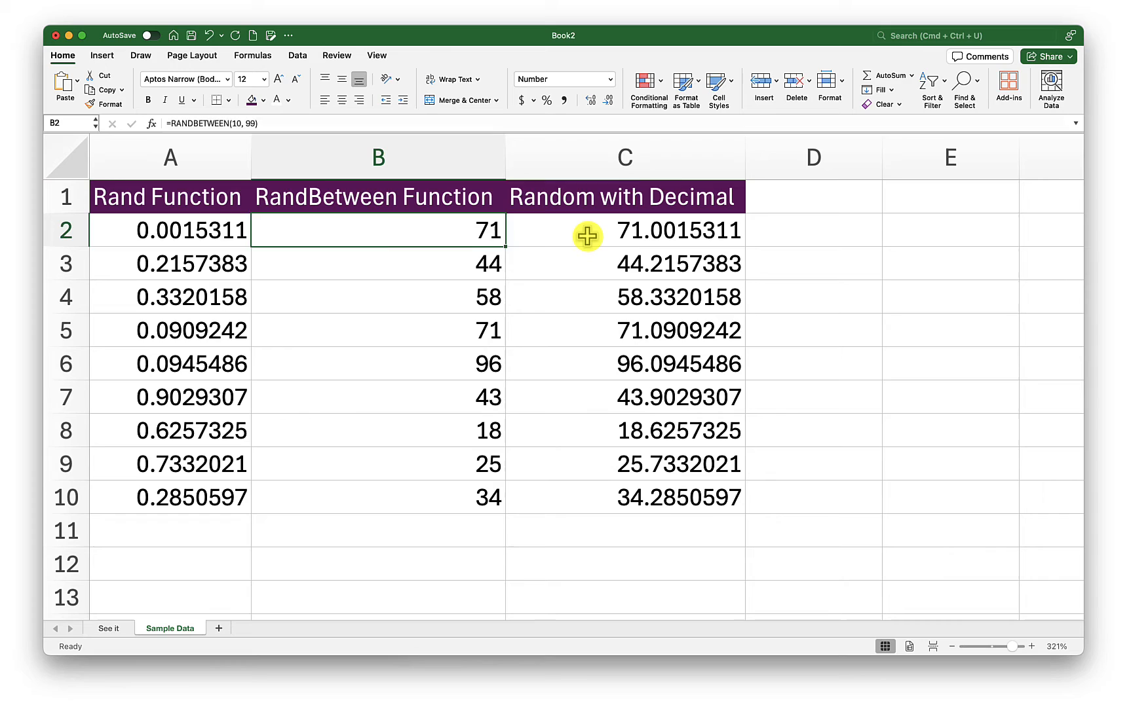
left_click(587, 235)
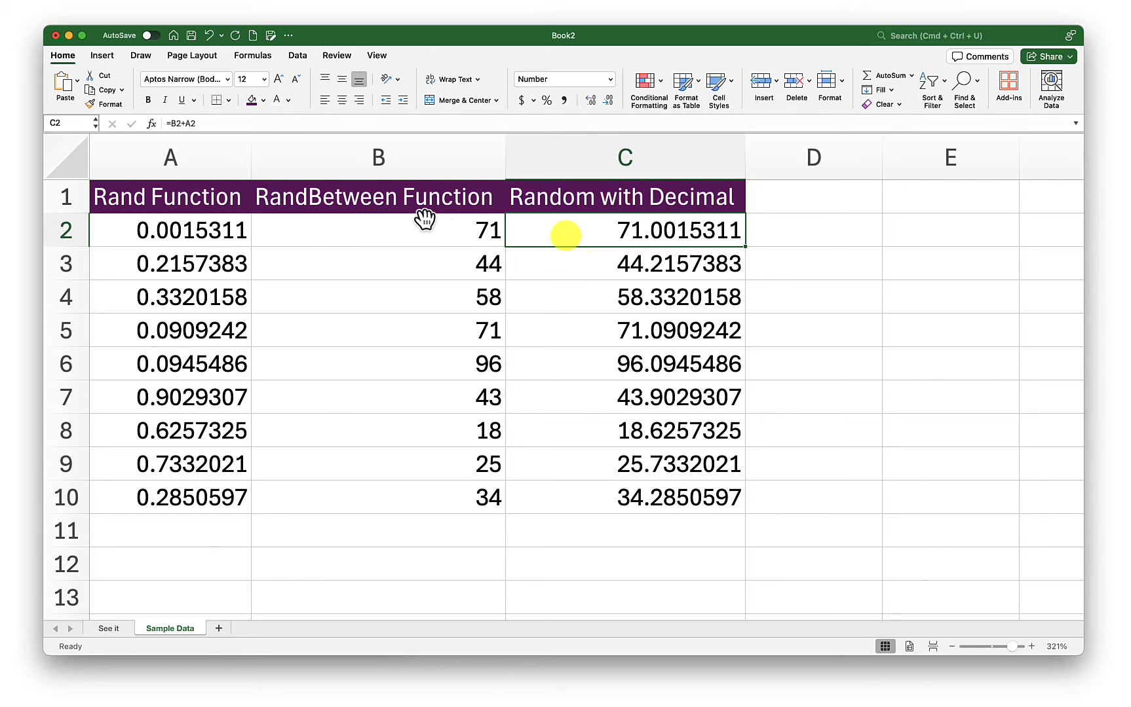
left_click(442, 232)
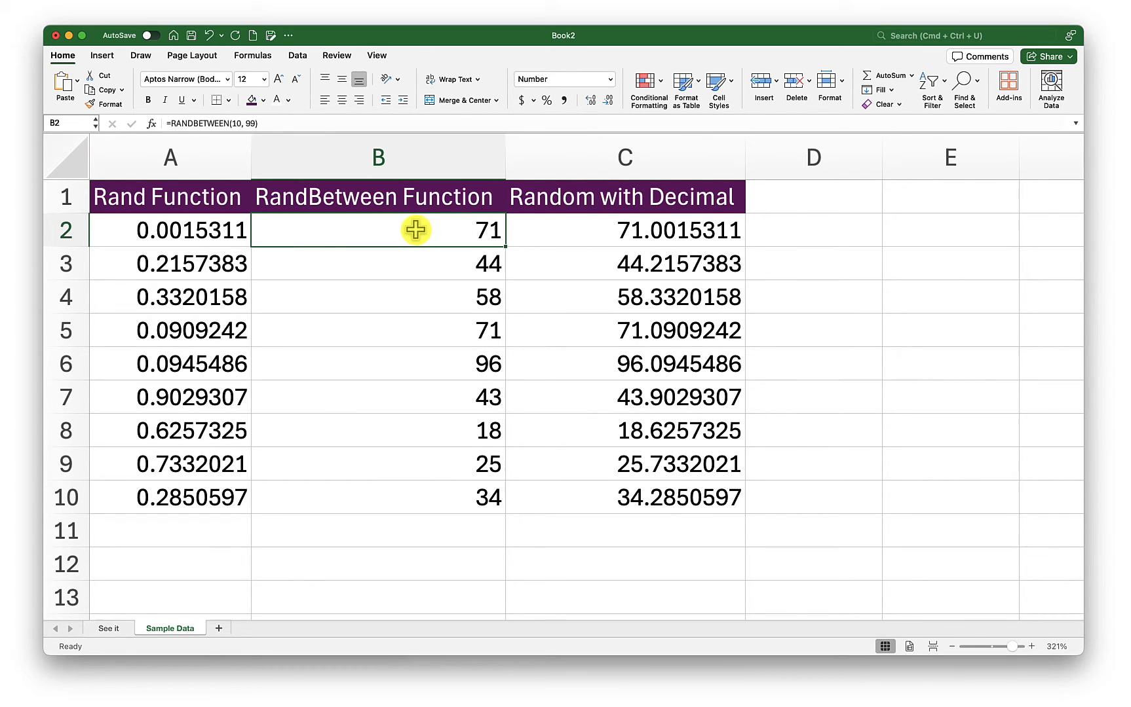
left_click(225, 235)
left_click(661, 232)
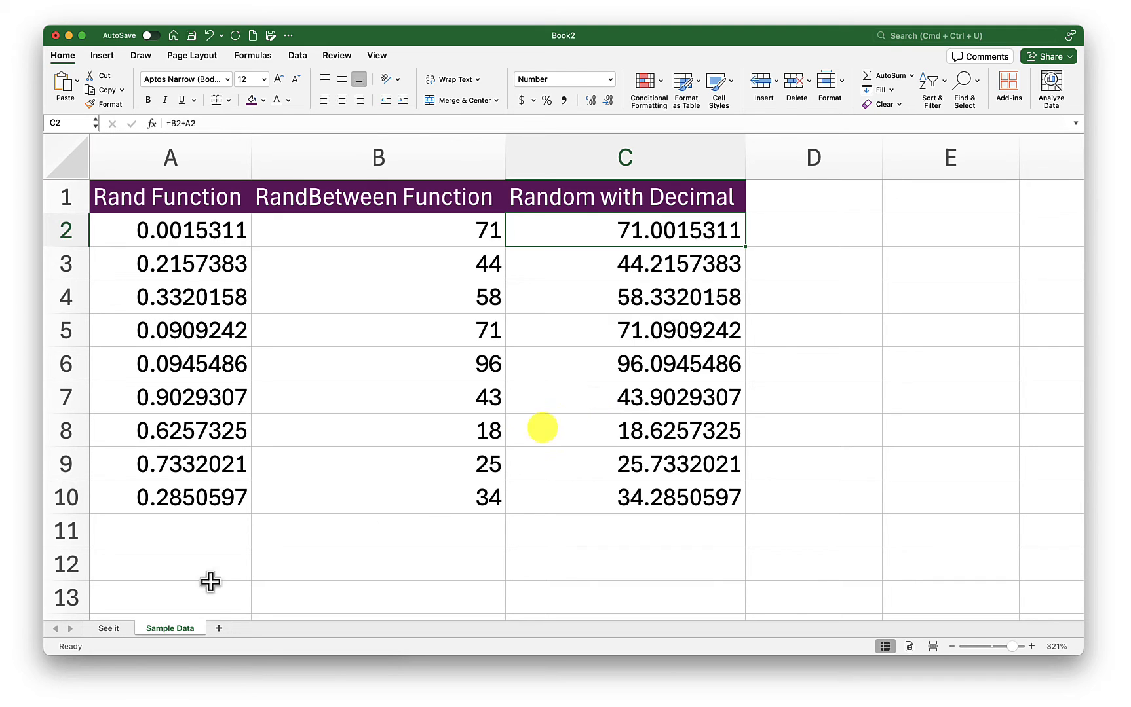
Switch to the See it sheet and start =RANDARRAY( in cell B3 of the Shipping Zones table.
left_click(110, 630)
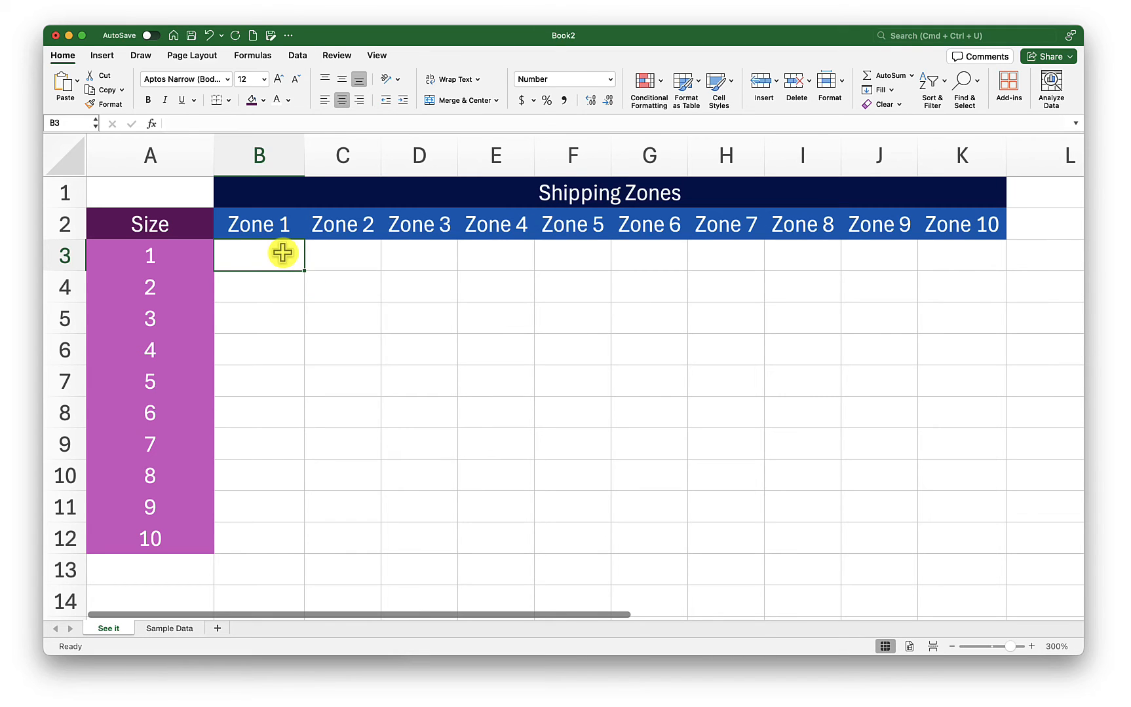
type("=")
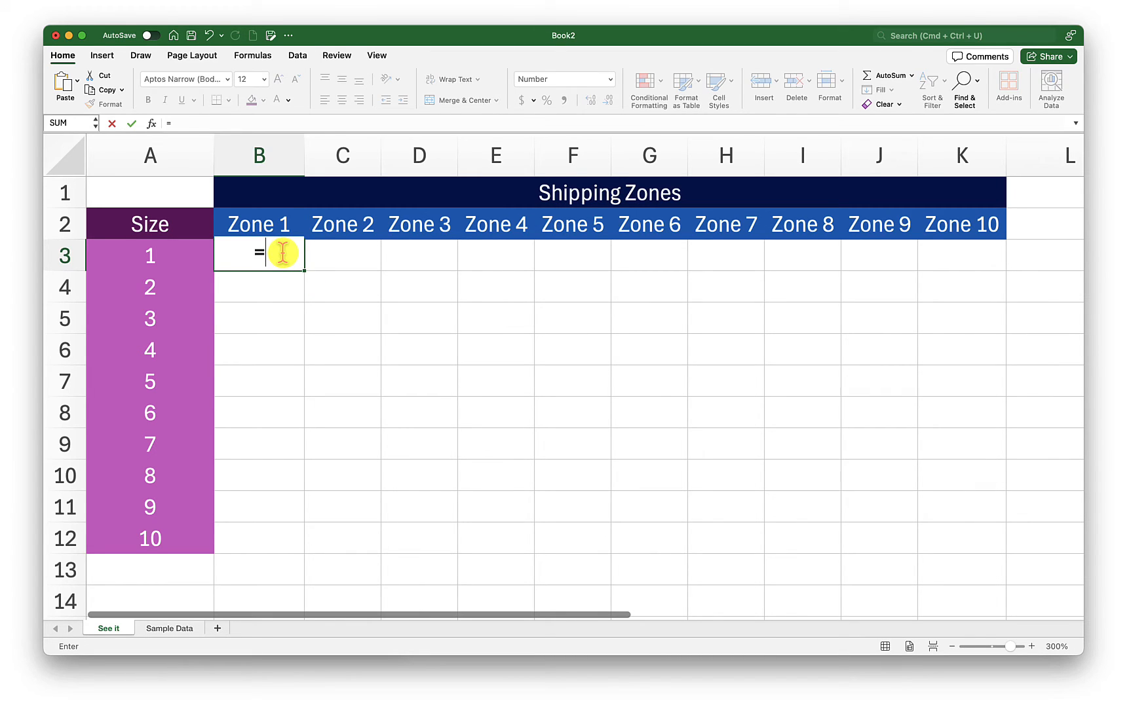
type("rand")
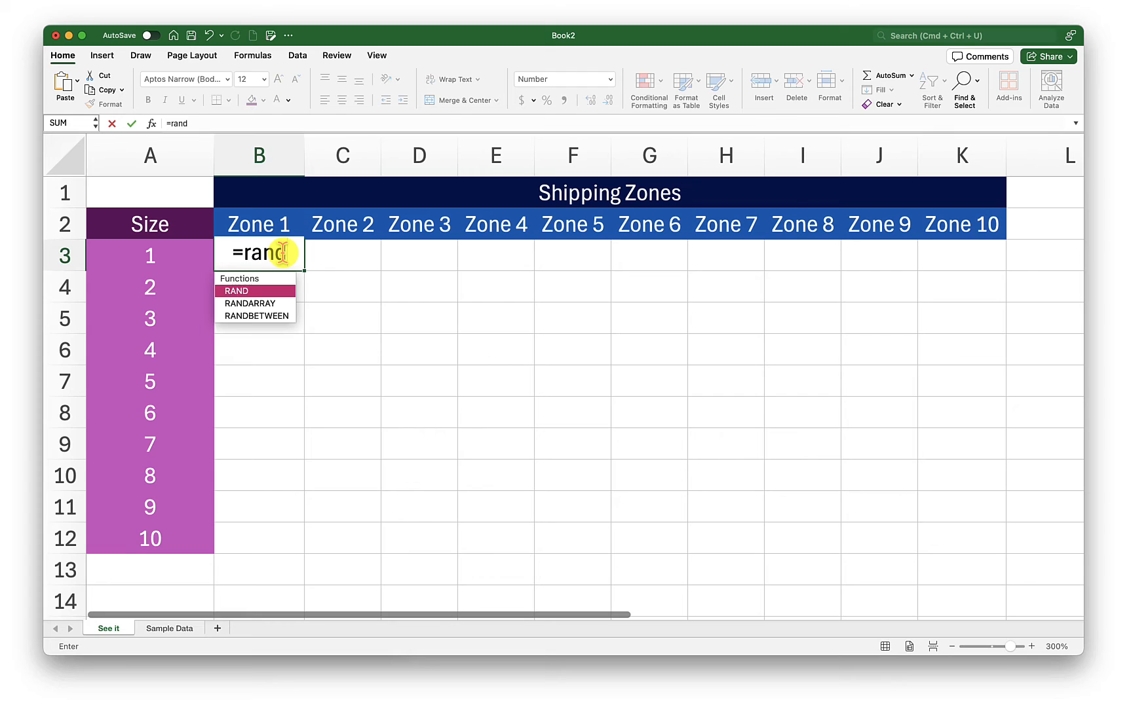
key("Down")
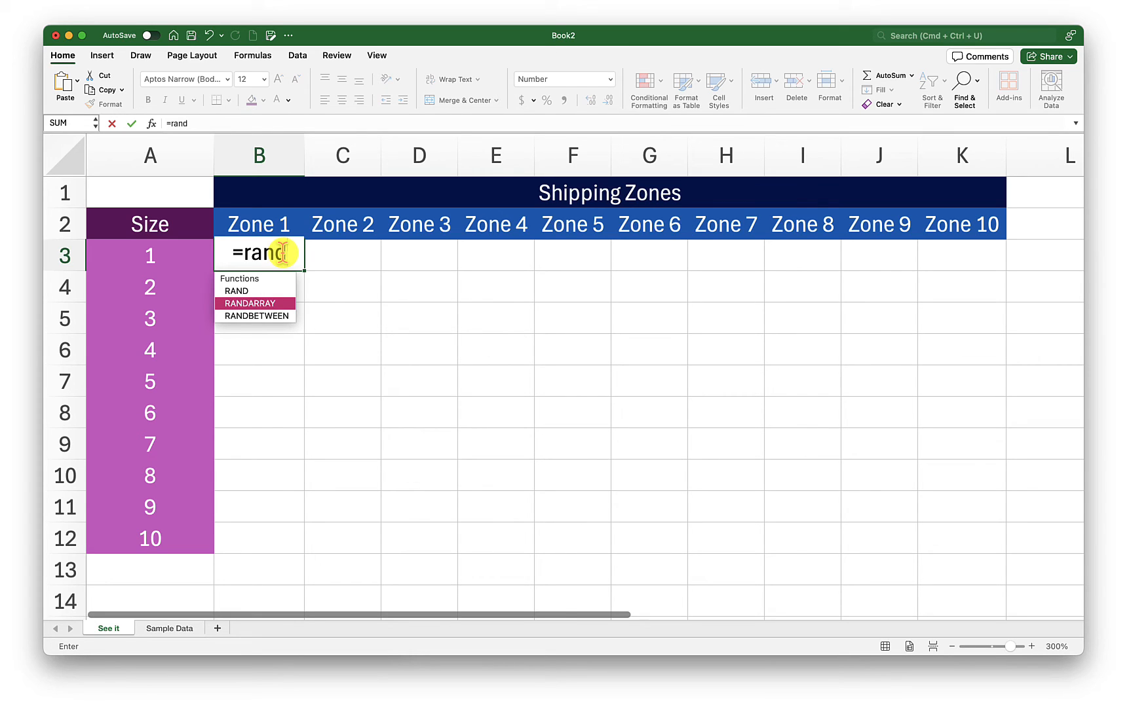
key("Tab")
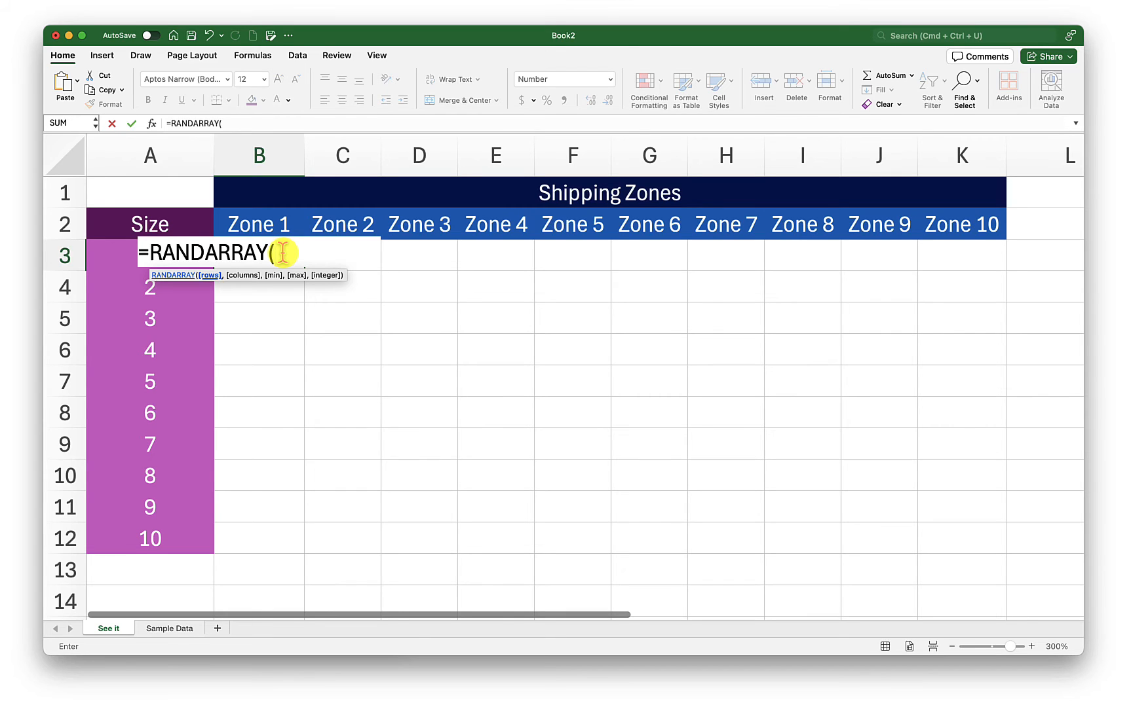
type("10")
type(",")
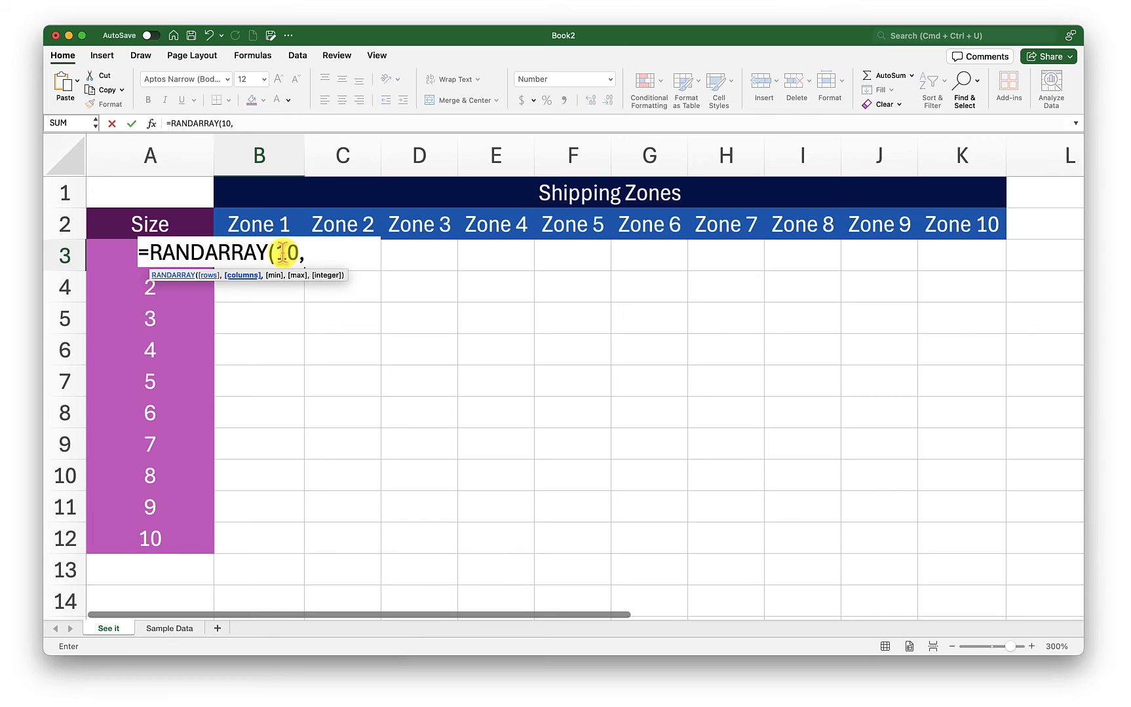
type(" 1")
type("0")
type(", ")
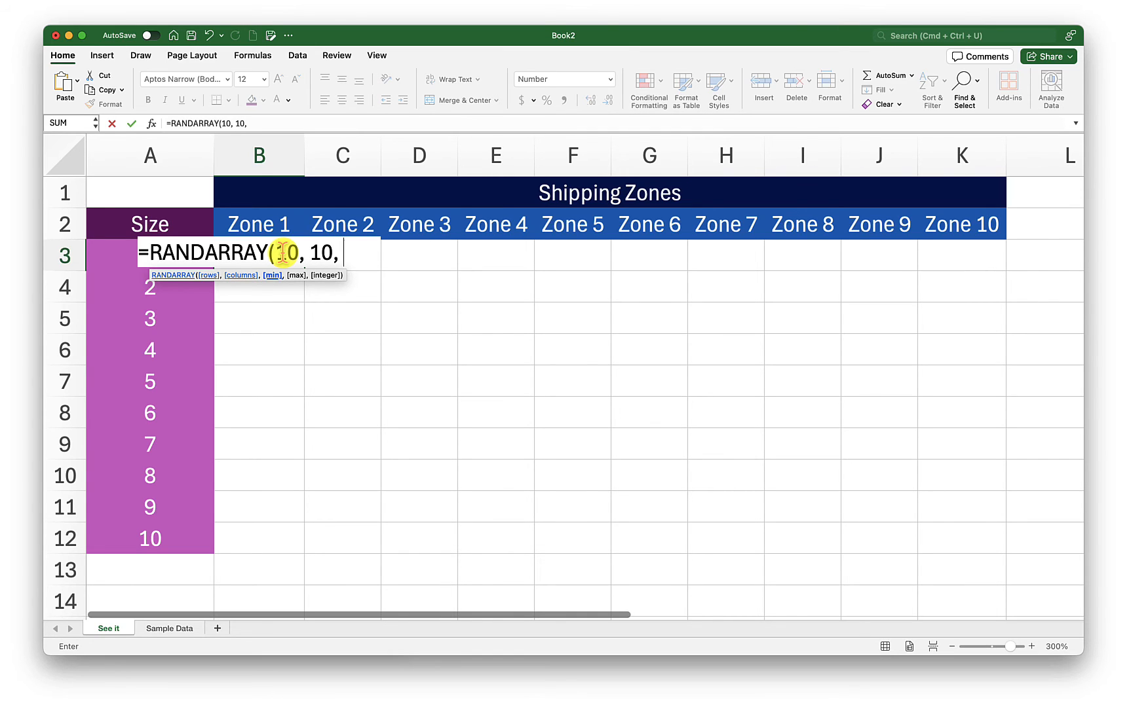
type("10, ")
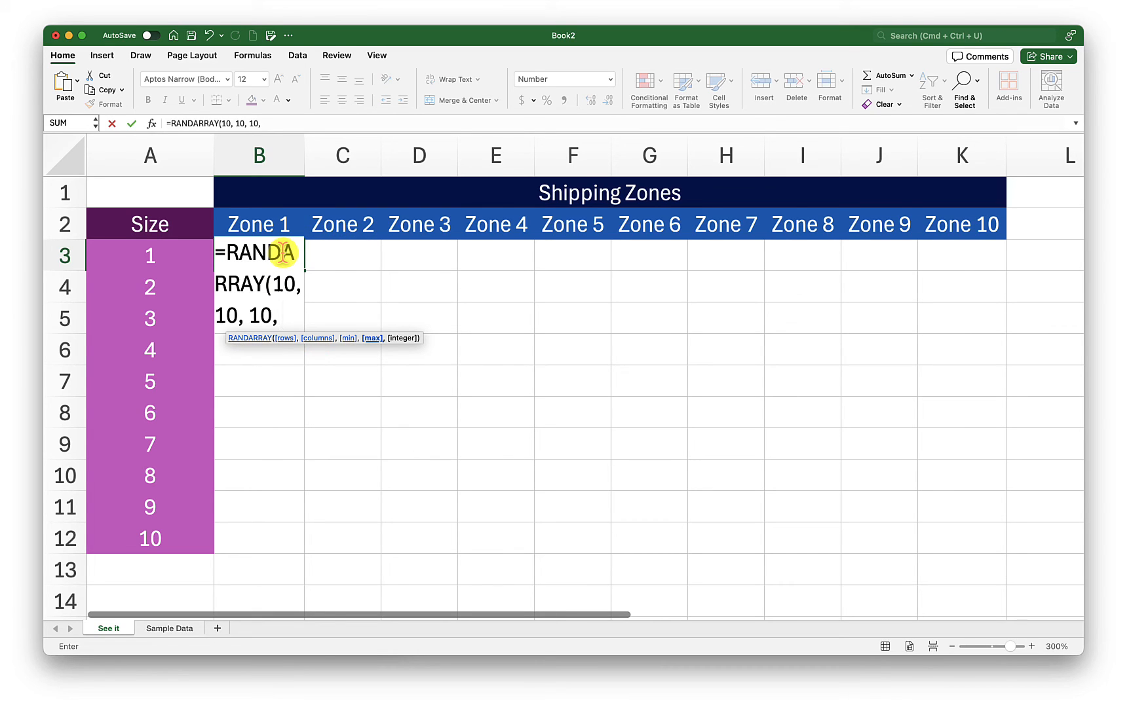
type(" 20")
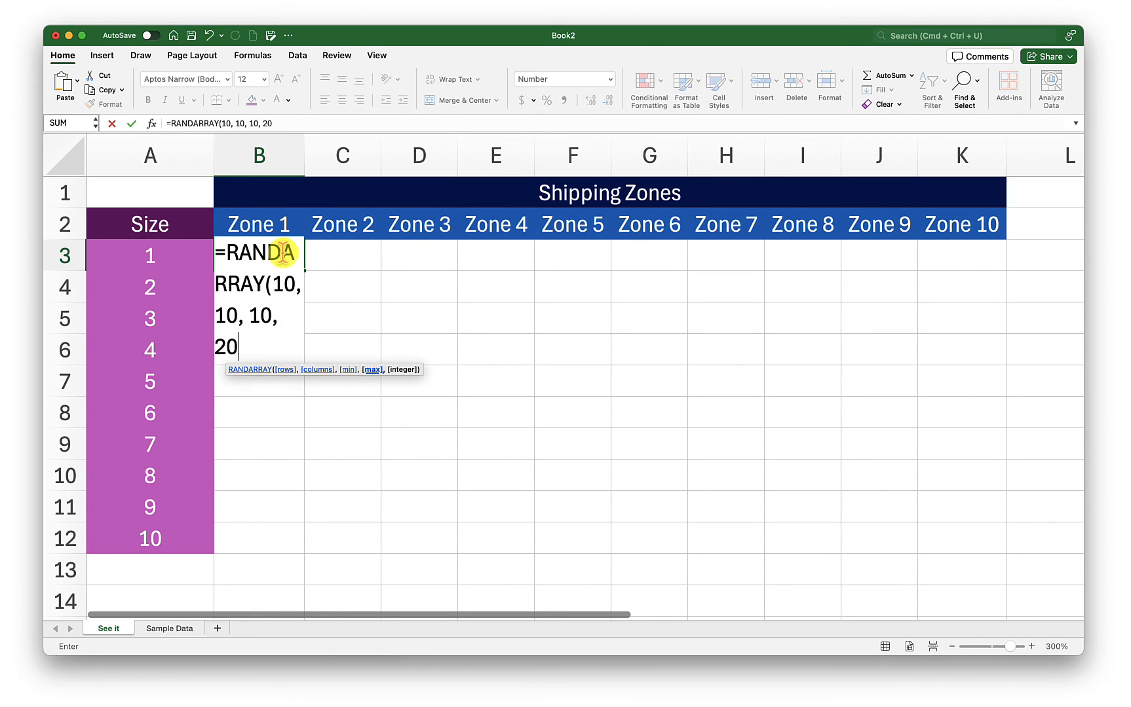
type(",")
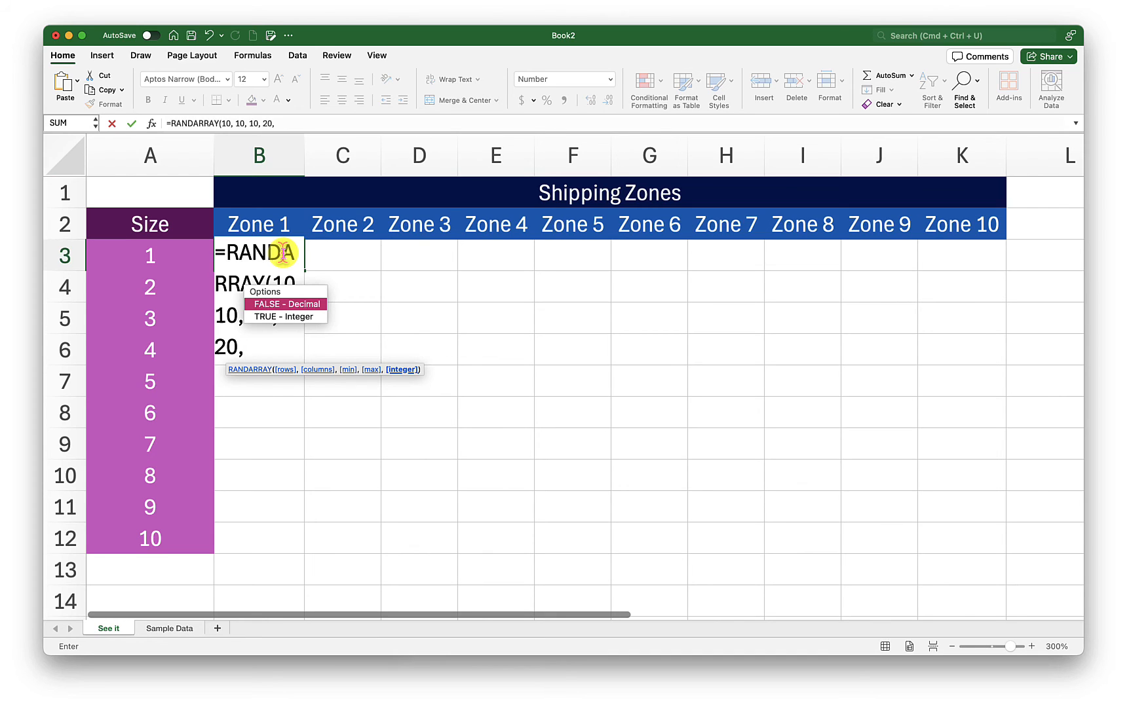
Complete RANDARRAY(10, 10, 10, 20, FALSE) so it returns decimals between 10 and 20.
double_click(283, 304)
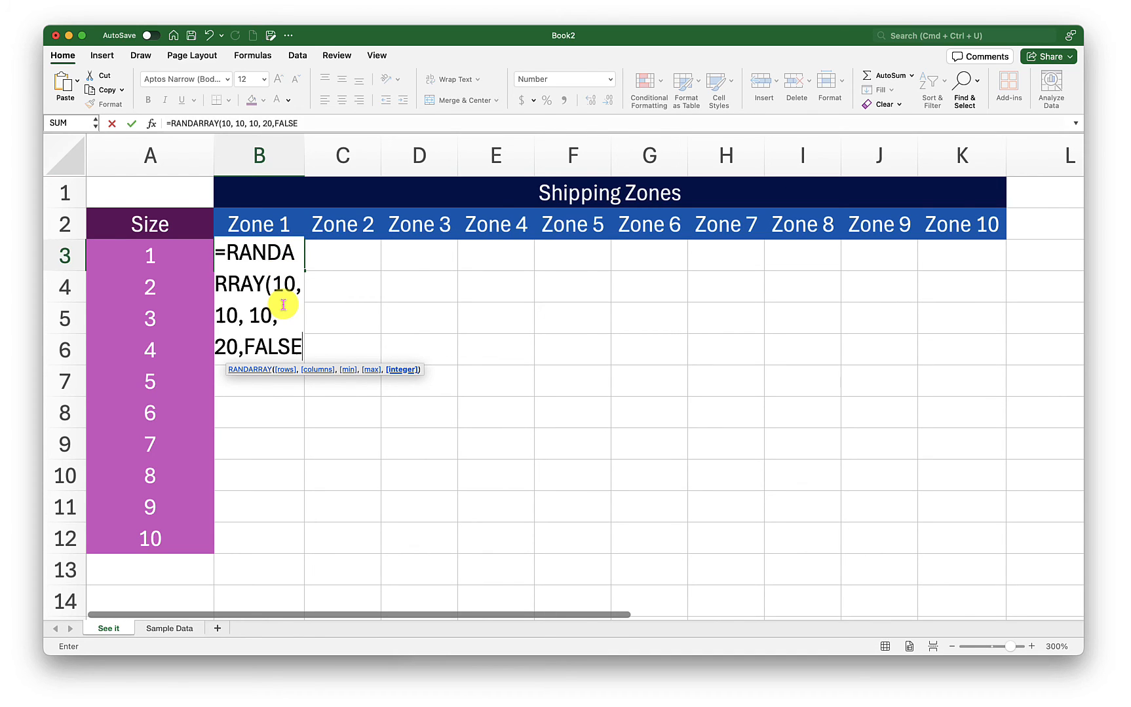
type(")")
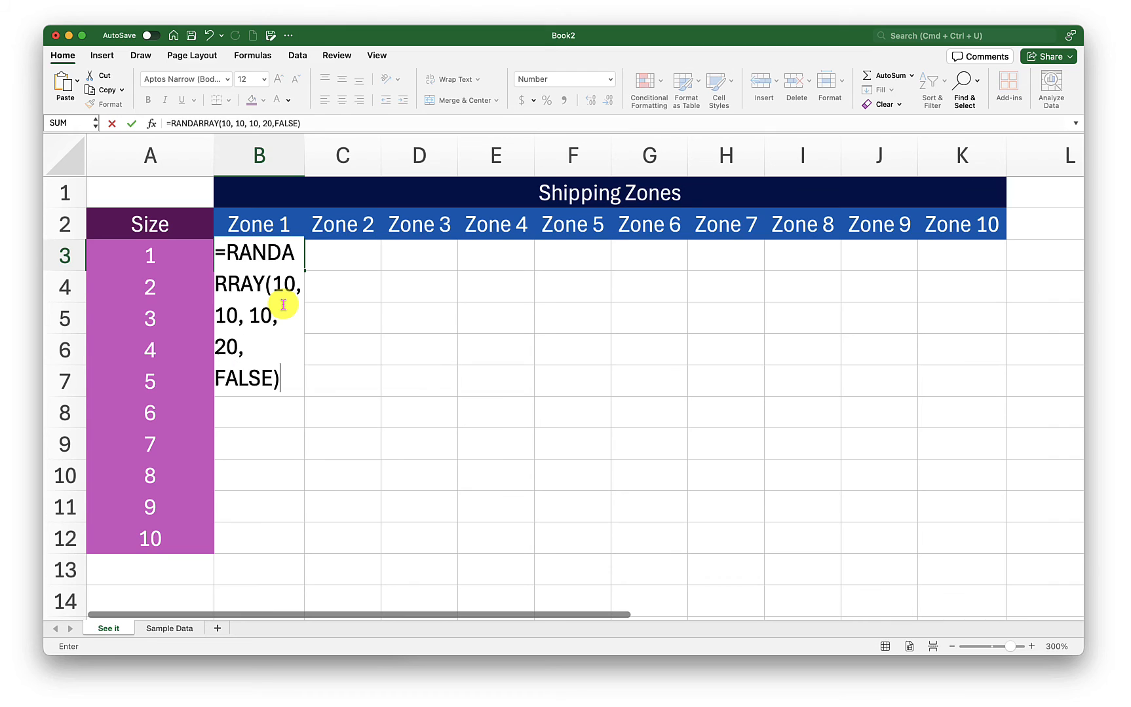
Commit the RANDARRAY formula so it spills into B3:K12, then reselect B3.
key("Return")
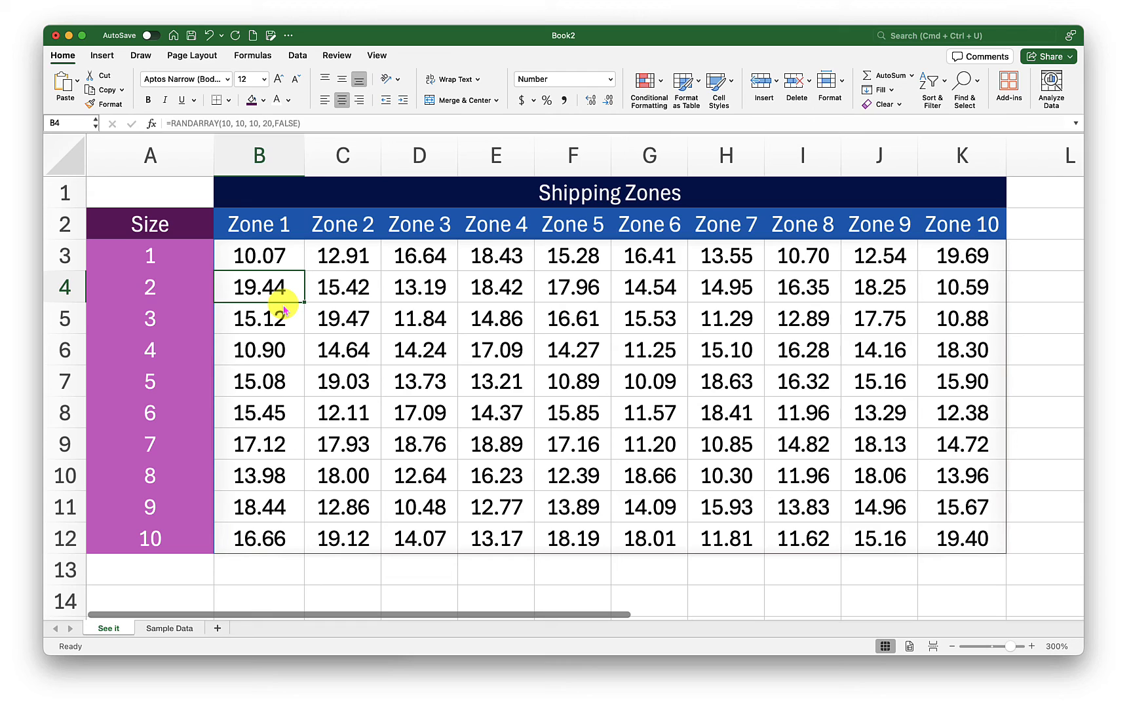
left_click(266, 255)
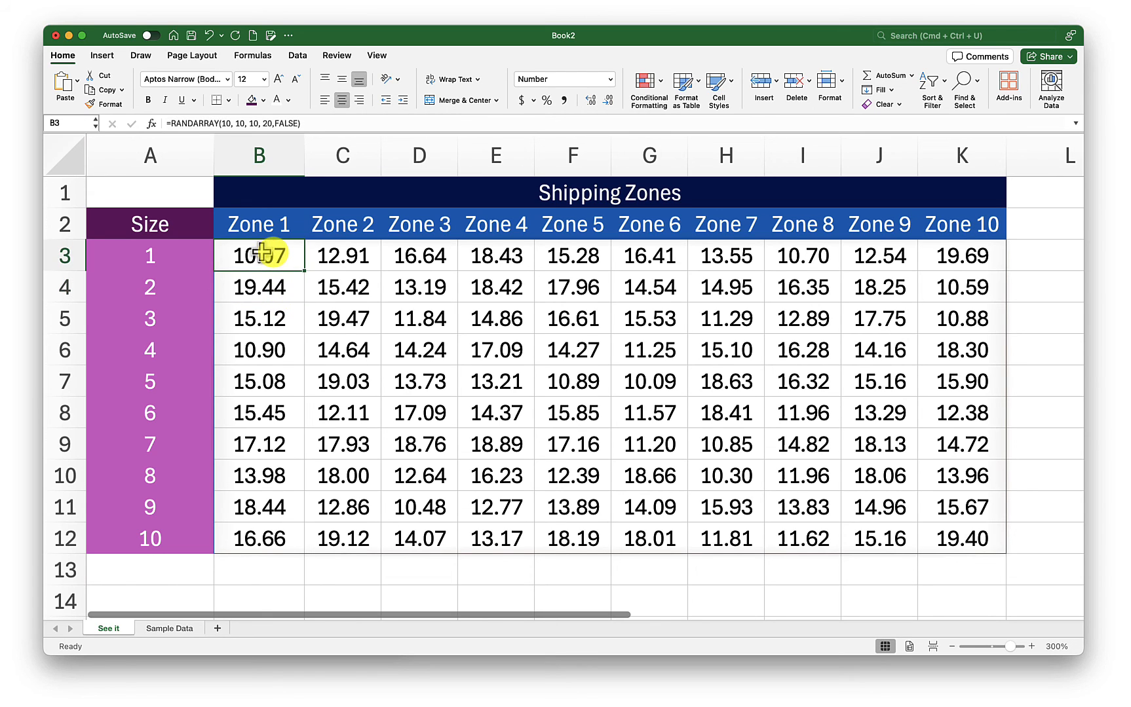